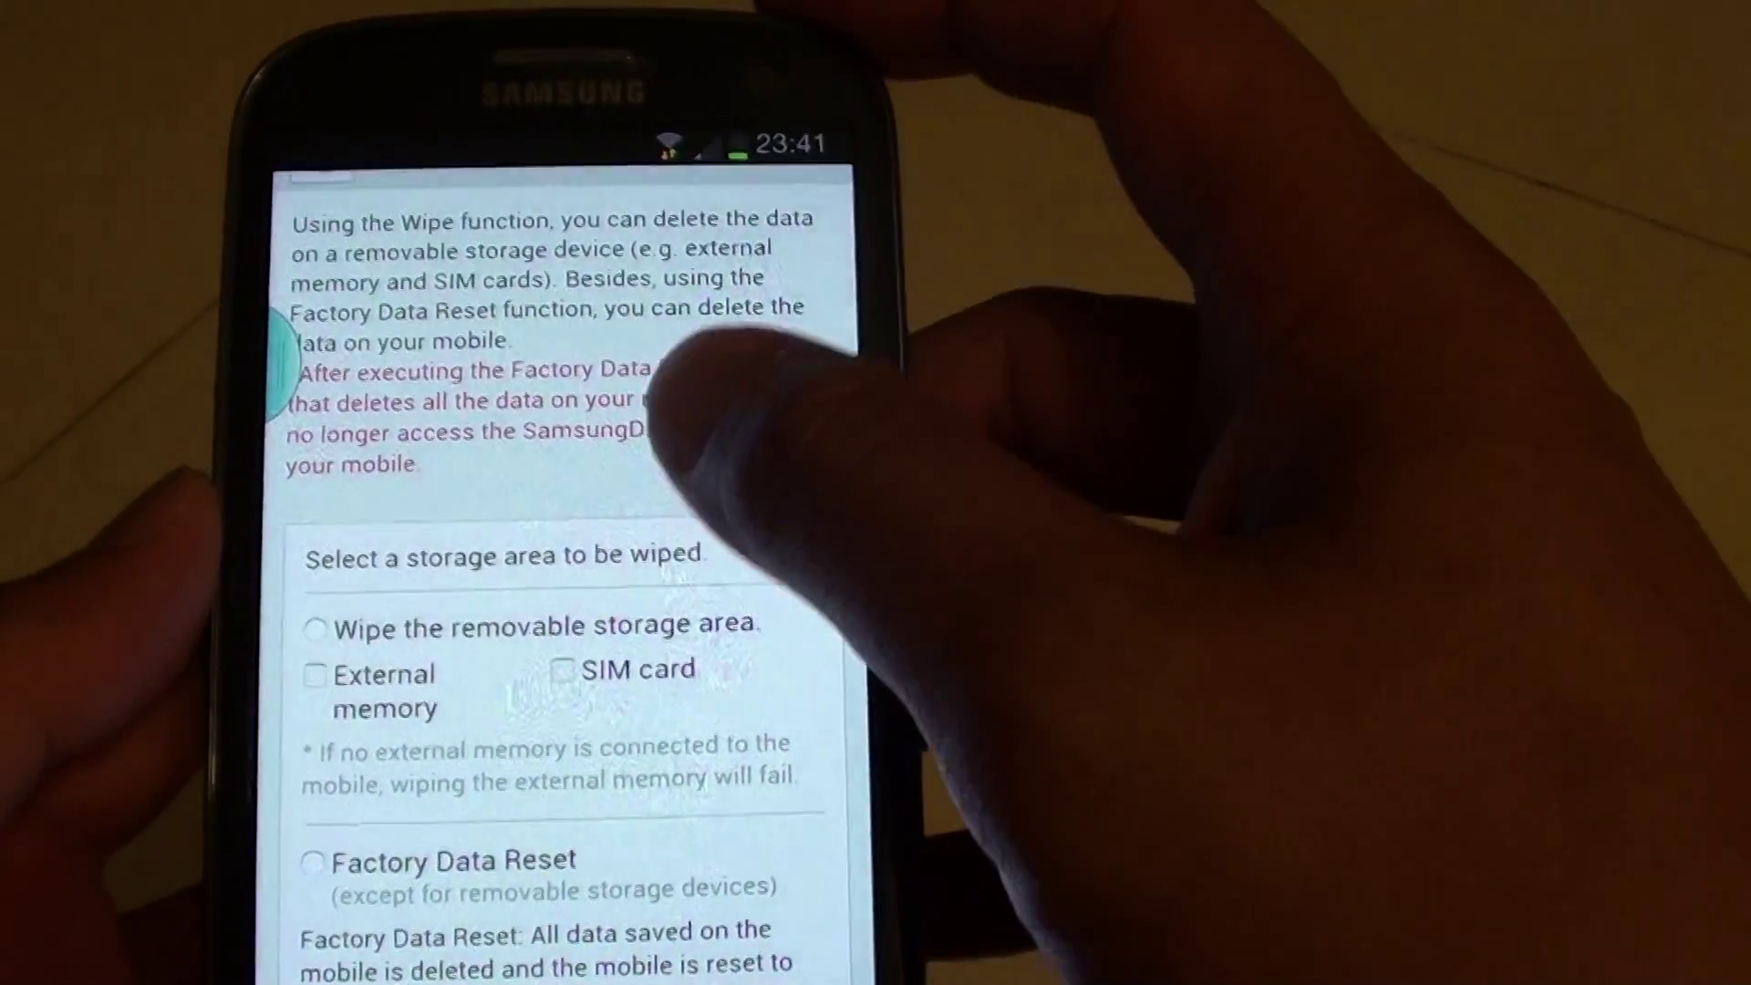
pyautogui.scroll(-8, 617, 685)
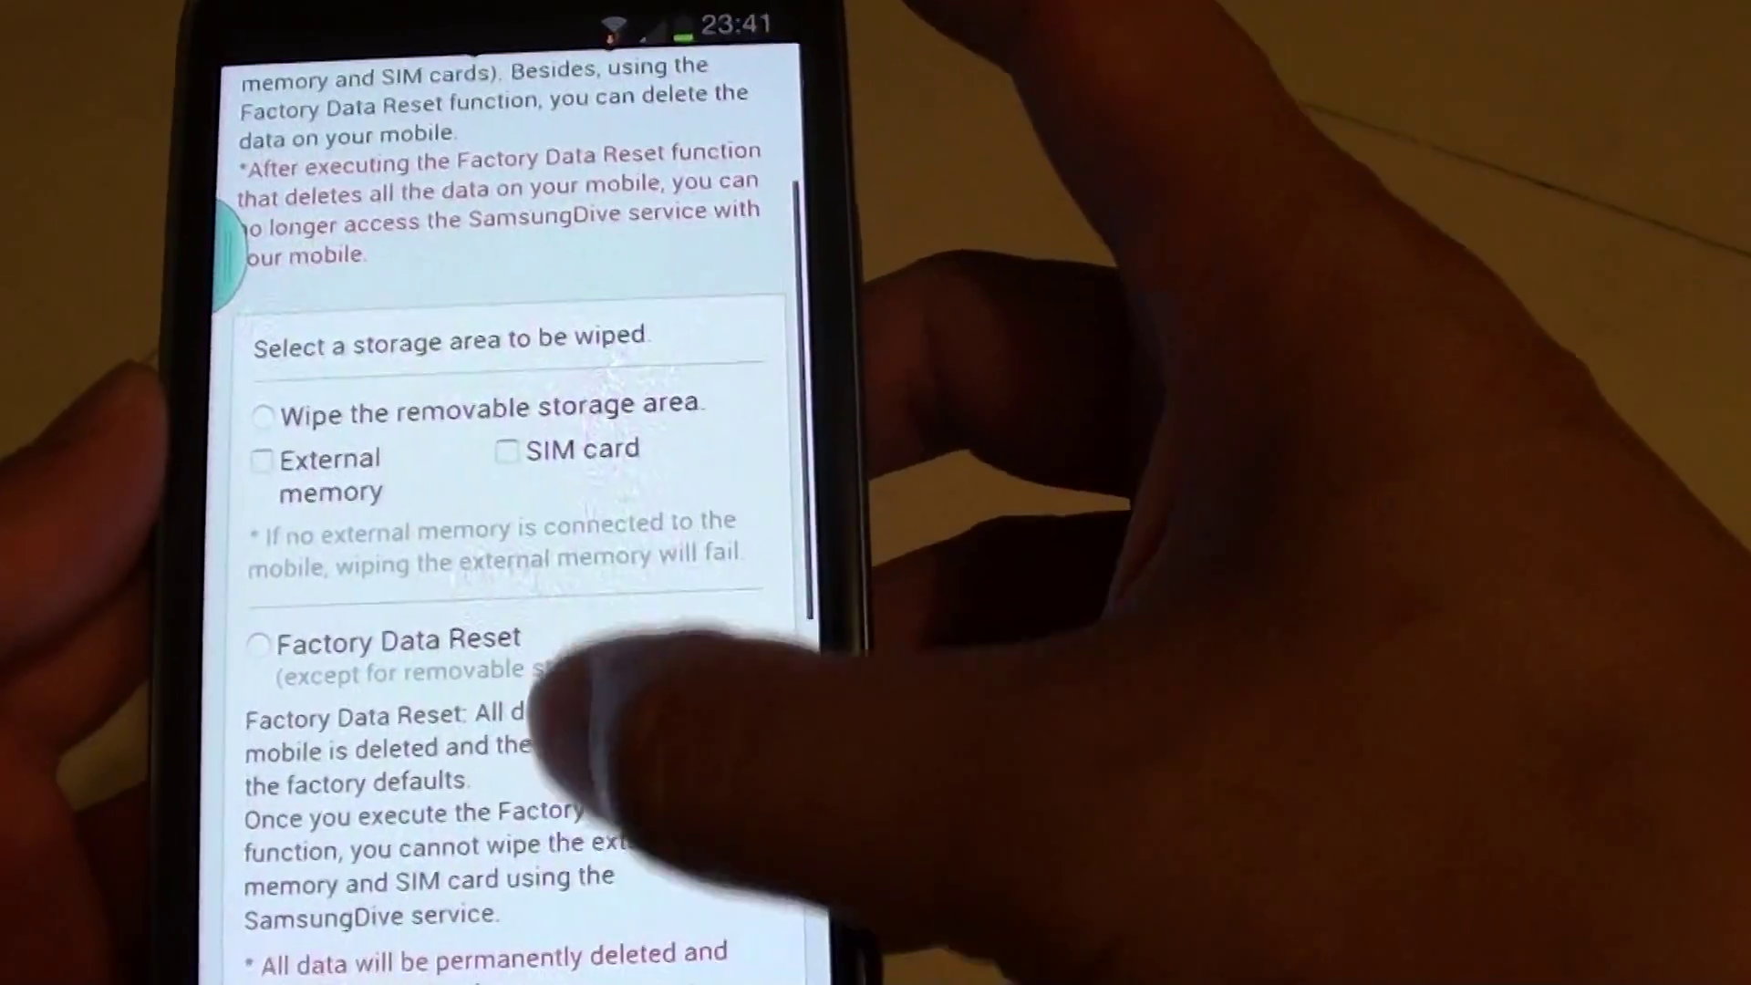
pyautogui.scroll(-3, 615, 548)
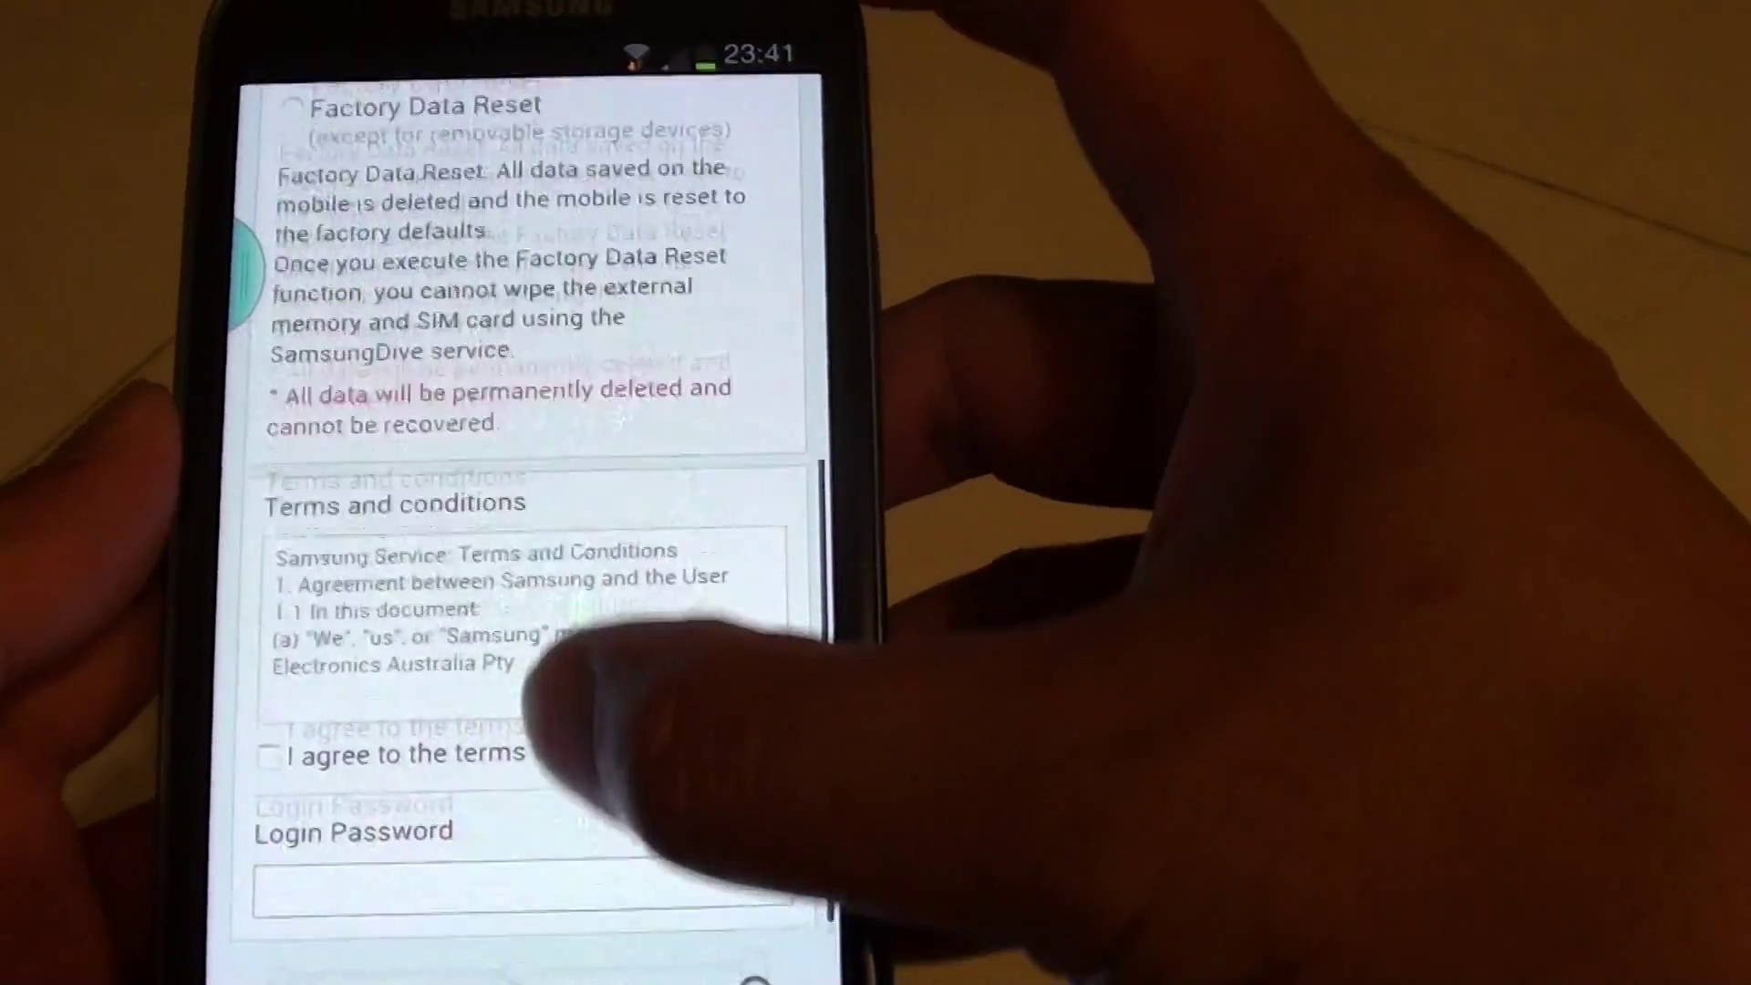
pyautogui.scroll(5, 616, 548)
pyautogui.scroll(4, 617, 548)
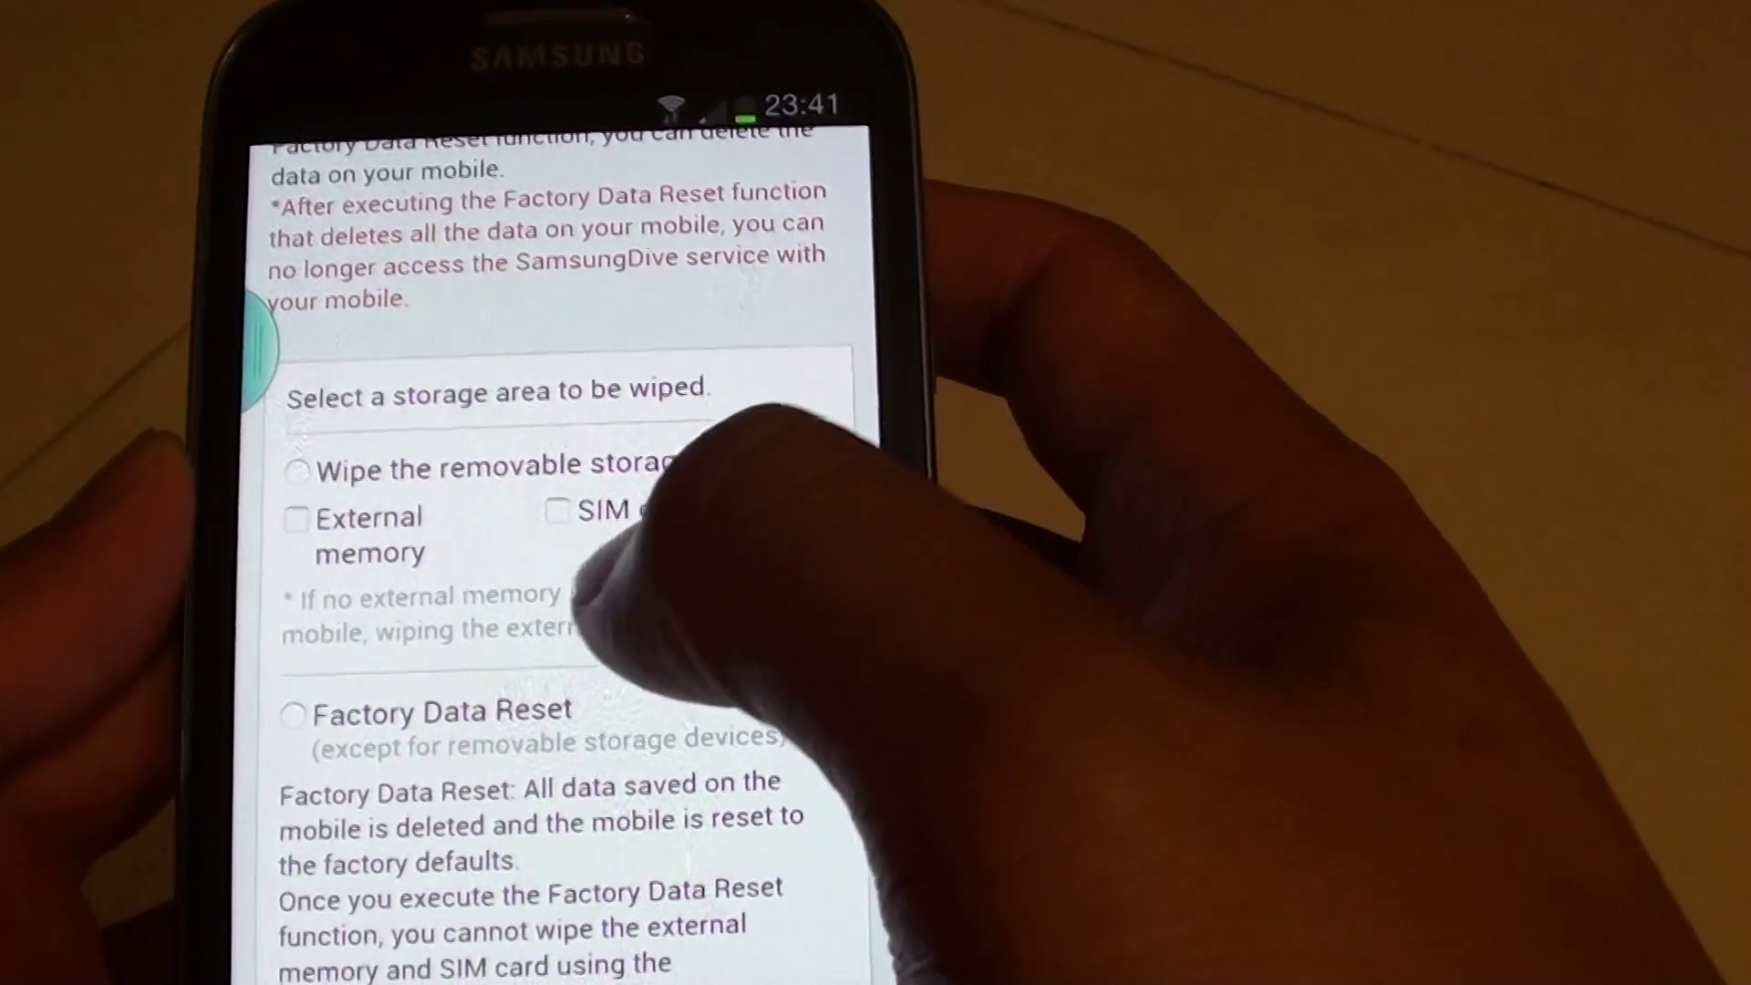
# Pick the removable storage option, then switch the wipe choice to Factory Data Reset
pyautogui.click(547, 479)
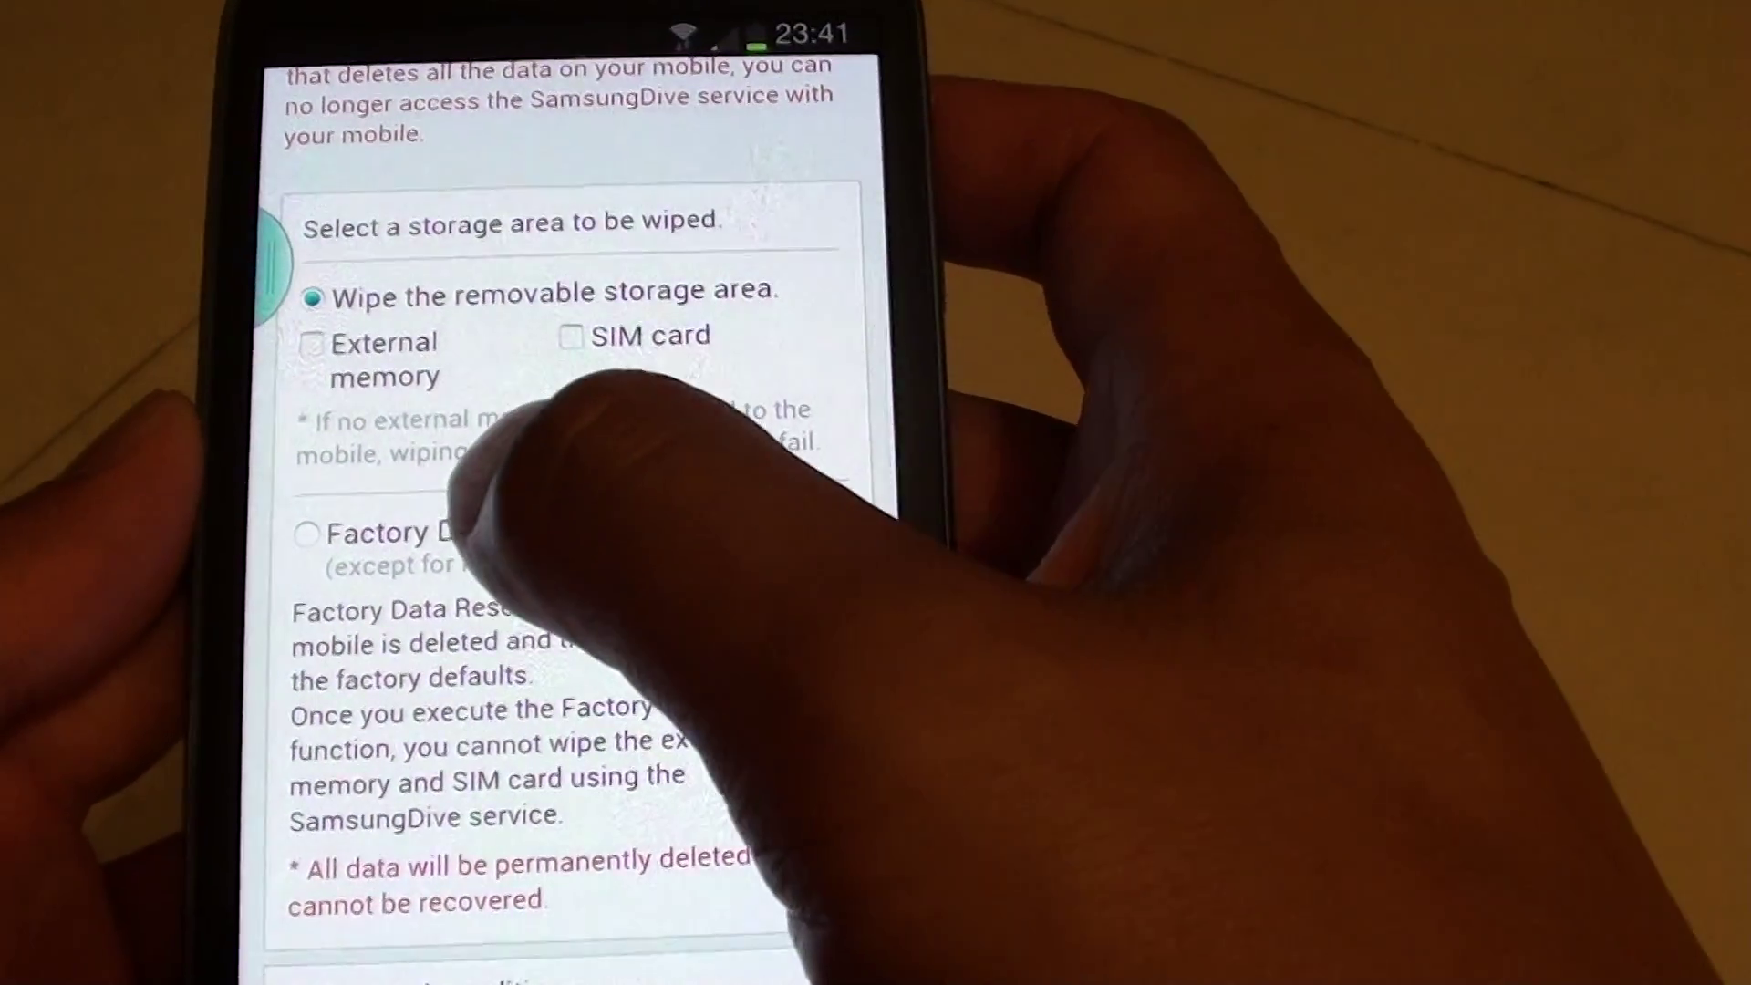
pyautogui.click(411, 540)
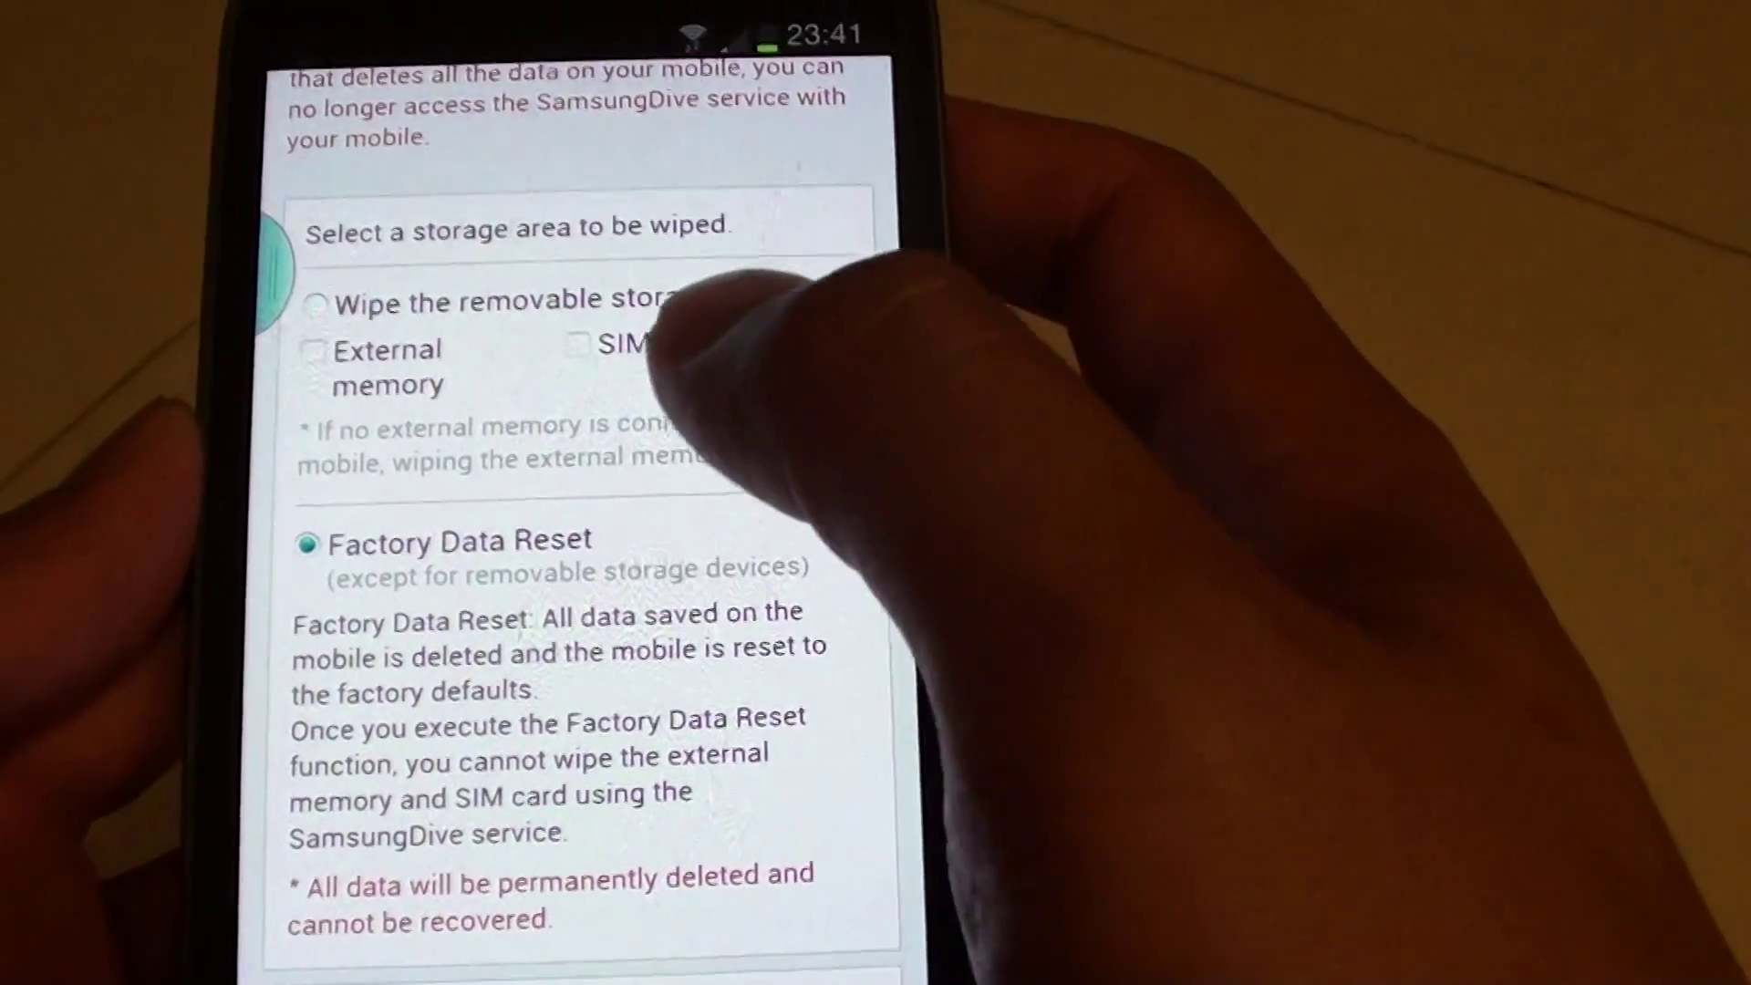
pyautogui.scroll(-5, 548, 547)
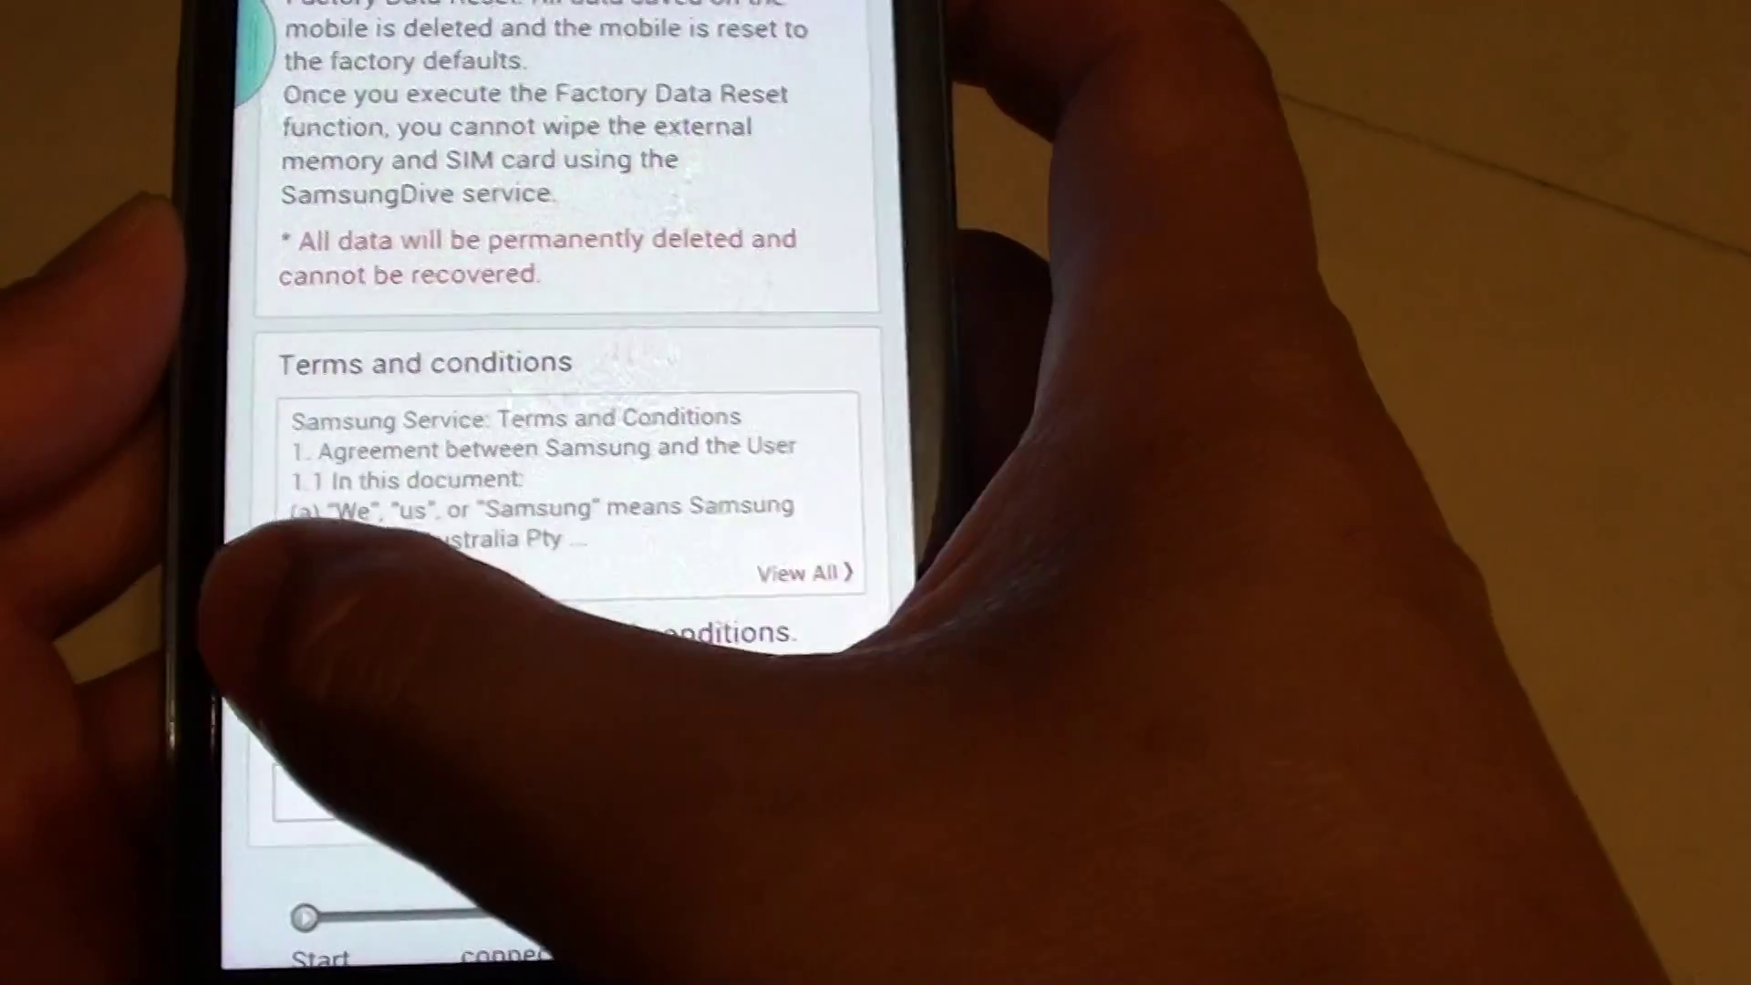
# Accept the terms and conditions and focus the empty Login Password field
pyautogui.click(228, 716)
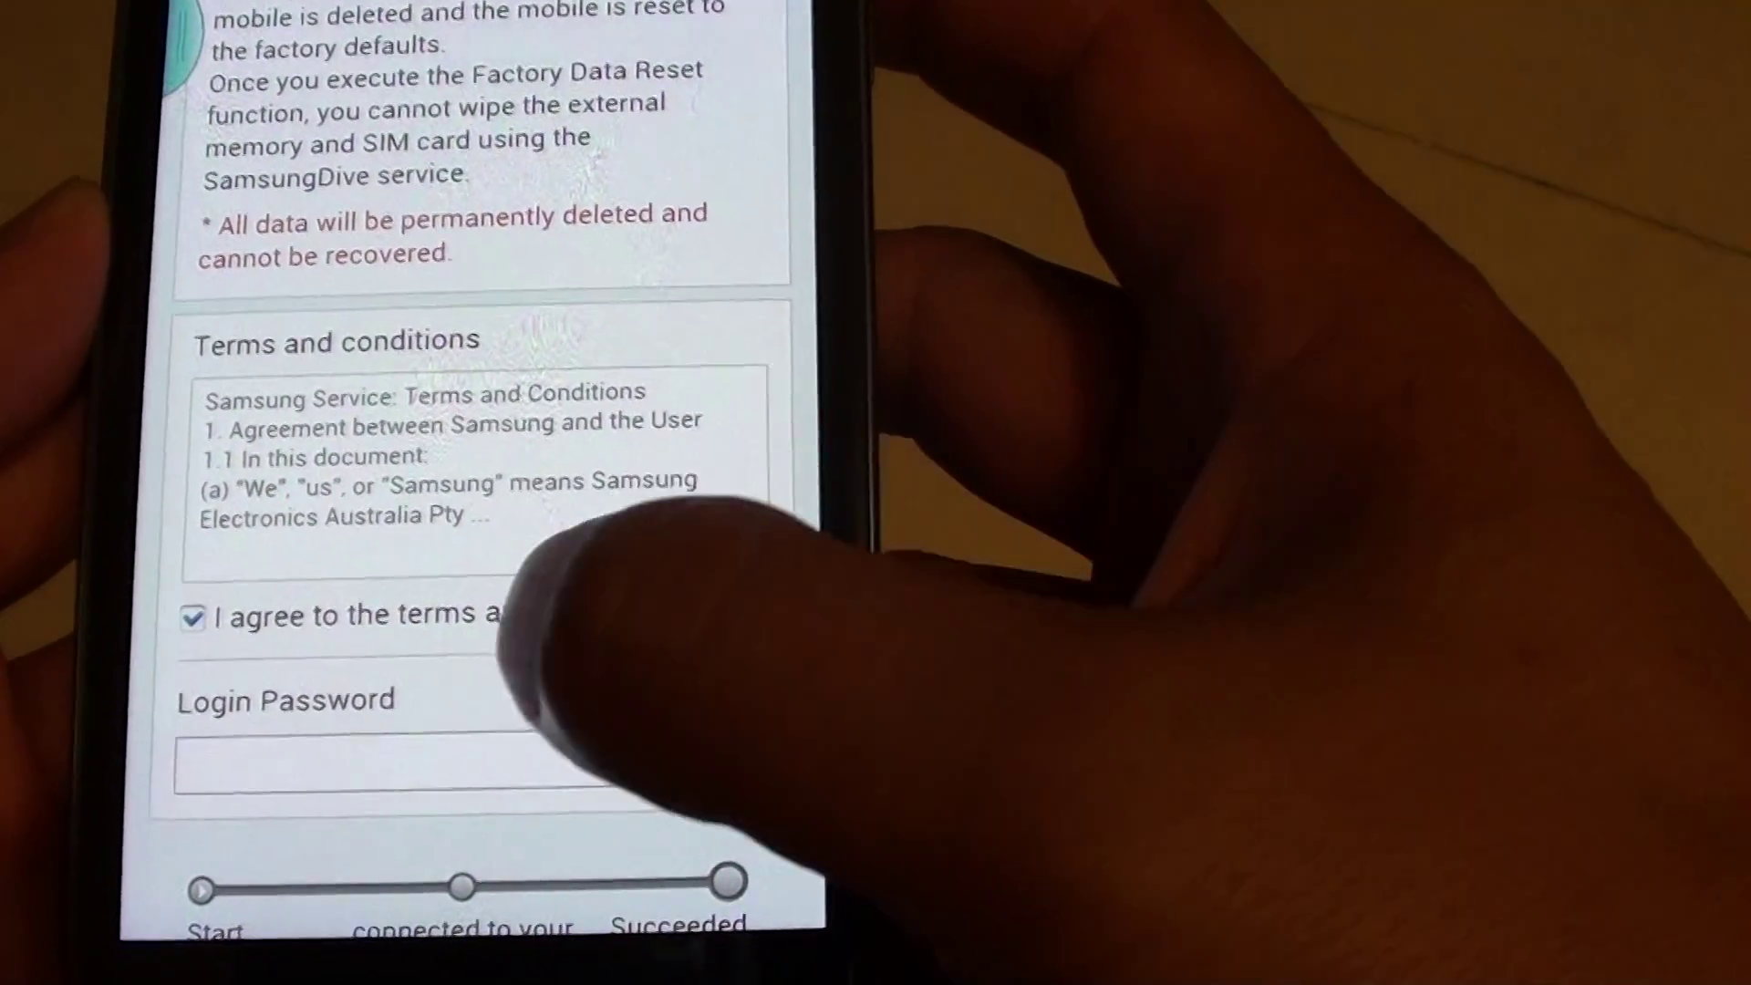
pyautogui.scroll(-3, 547, 548)
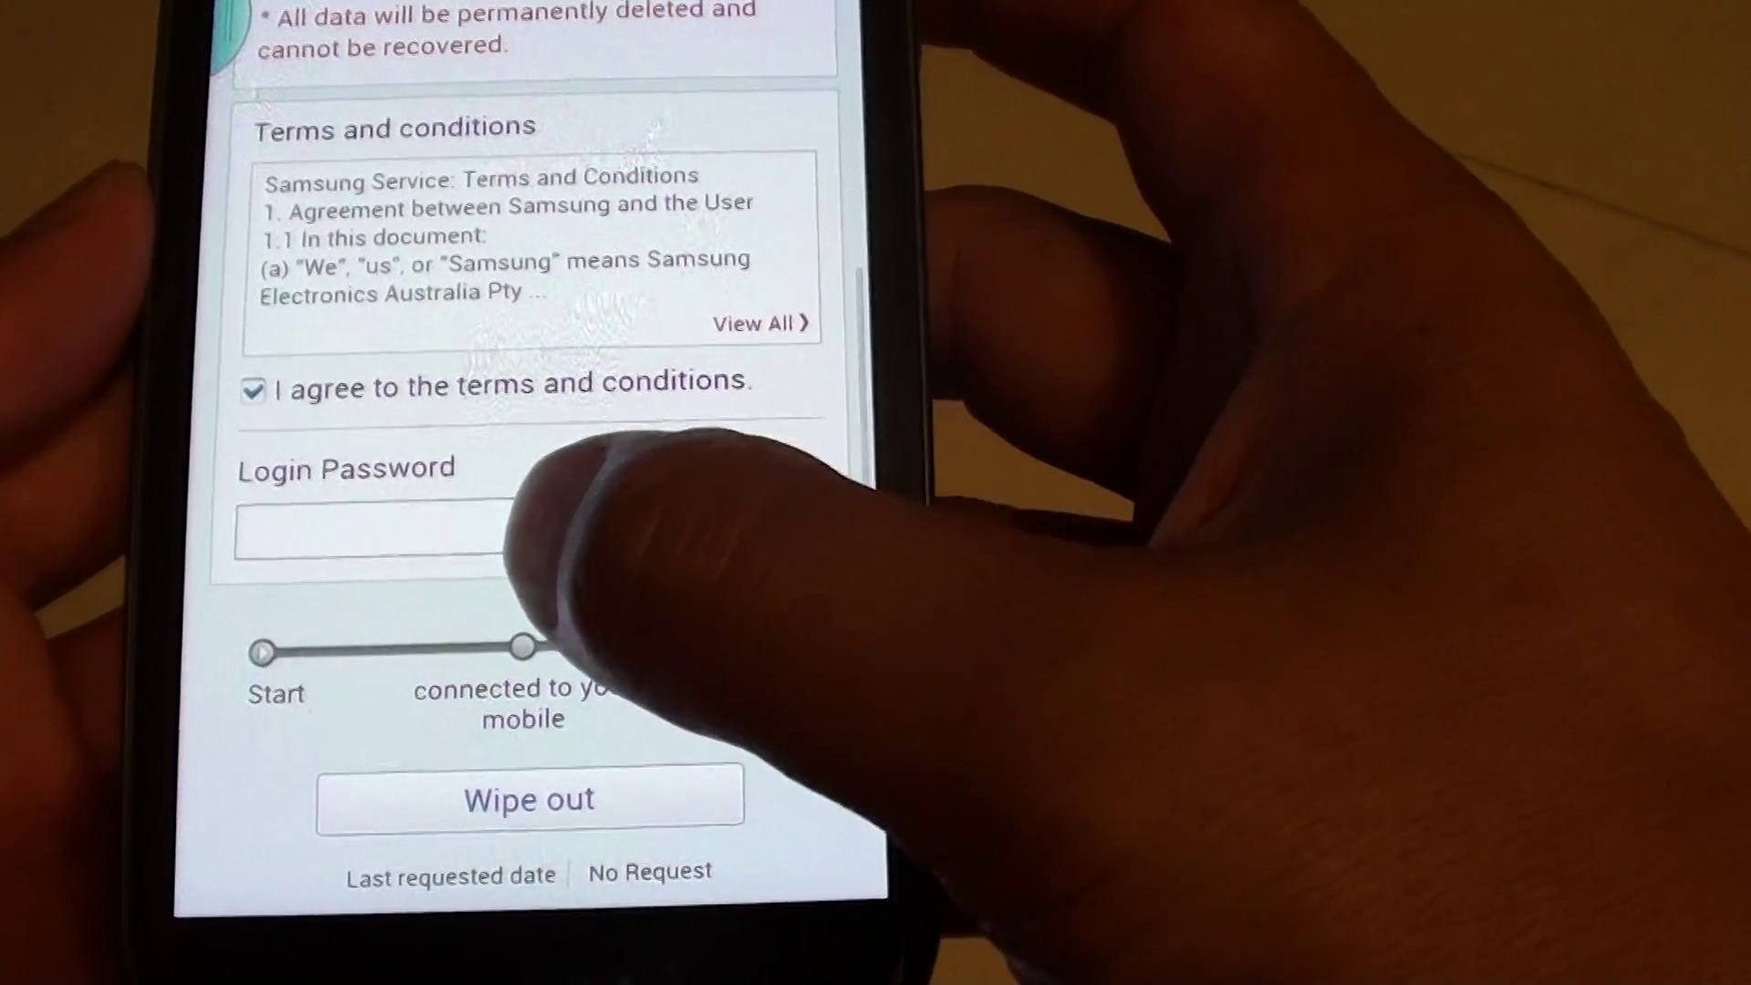
pyautogui.click(493, 518)
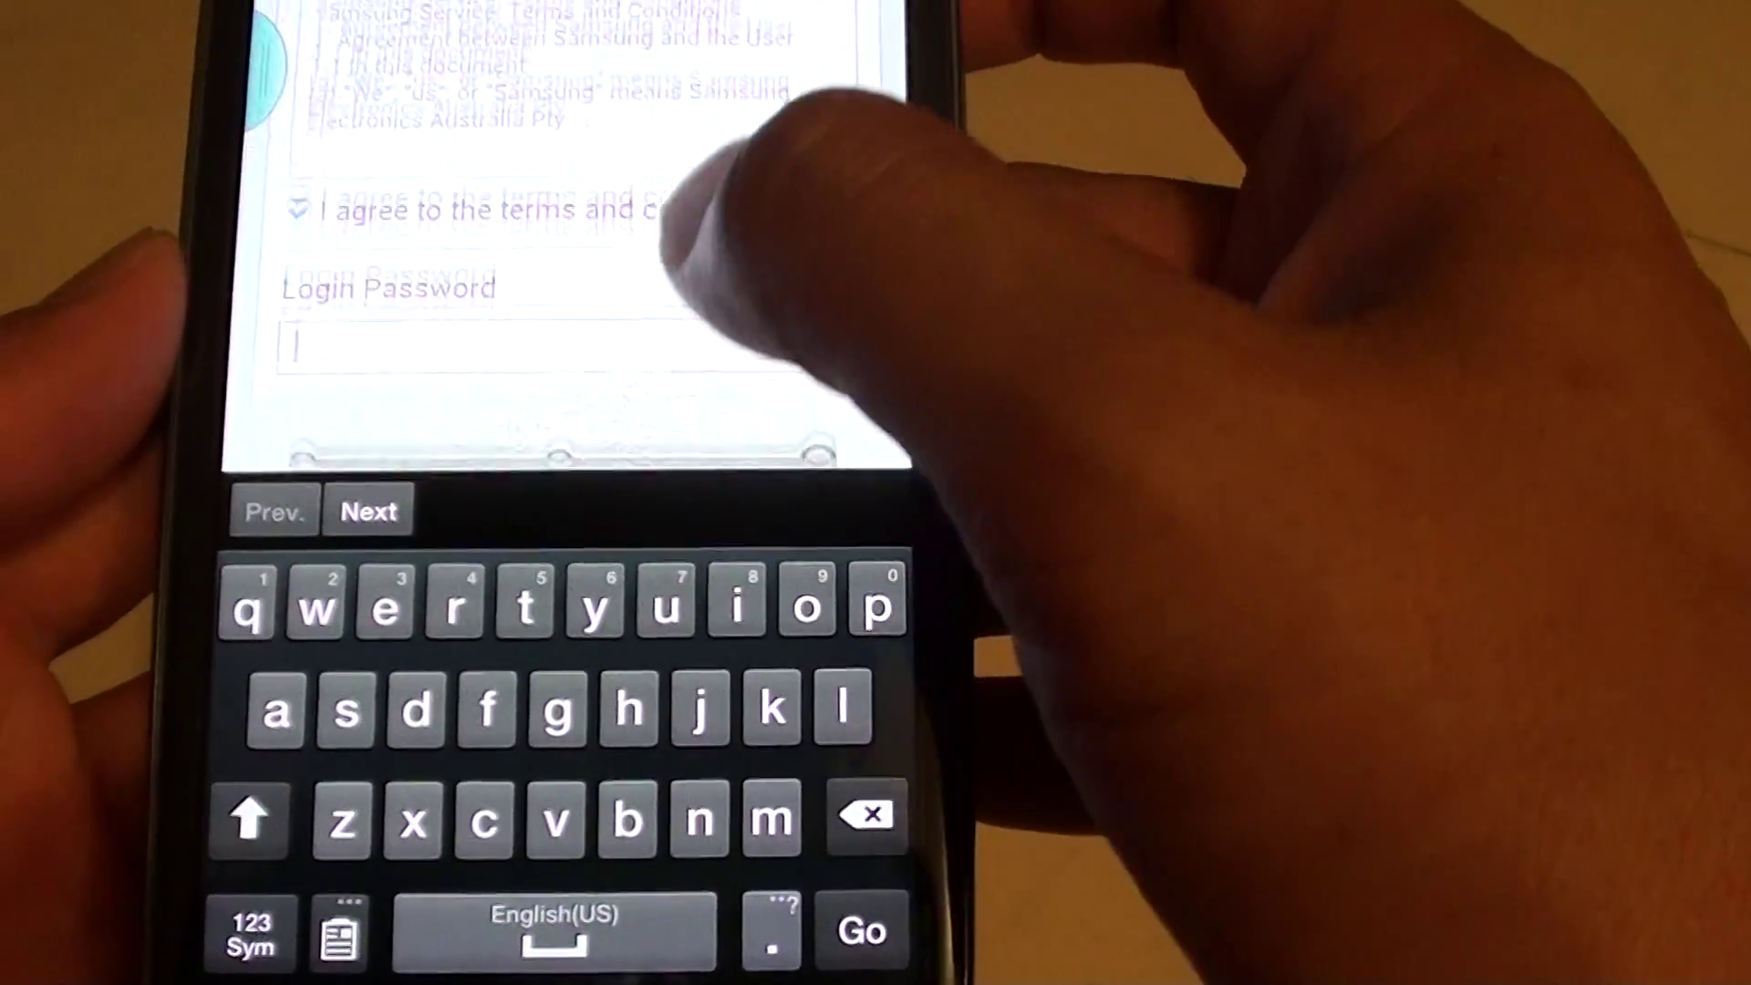
pyautogui.scroll(-3, 548, 274)
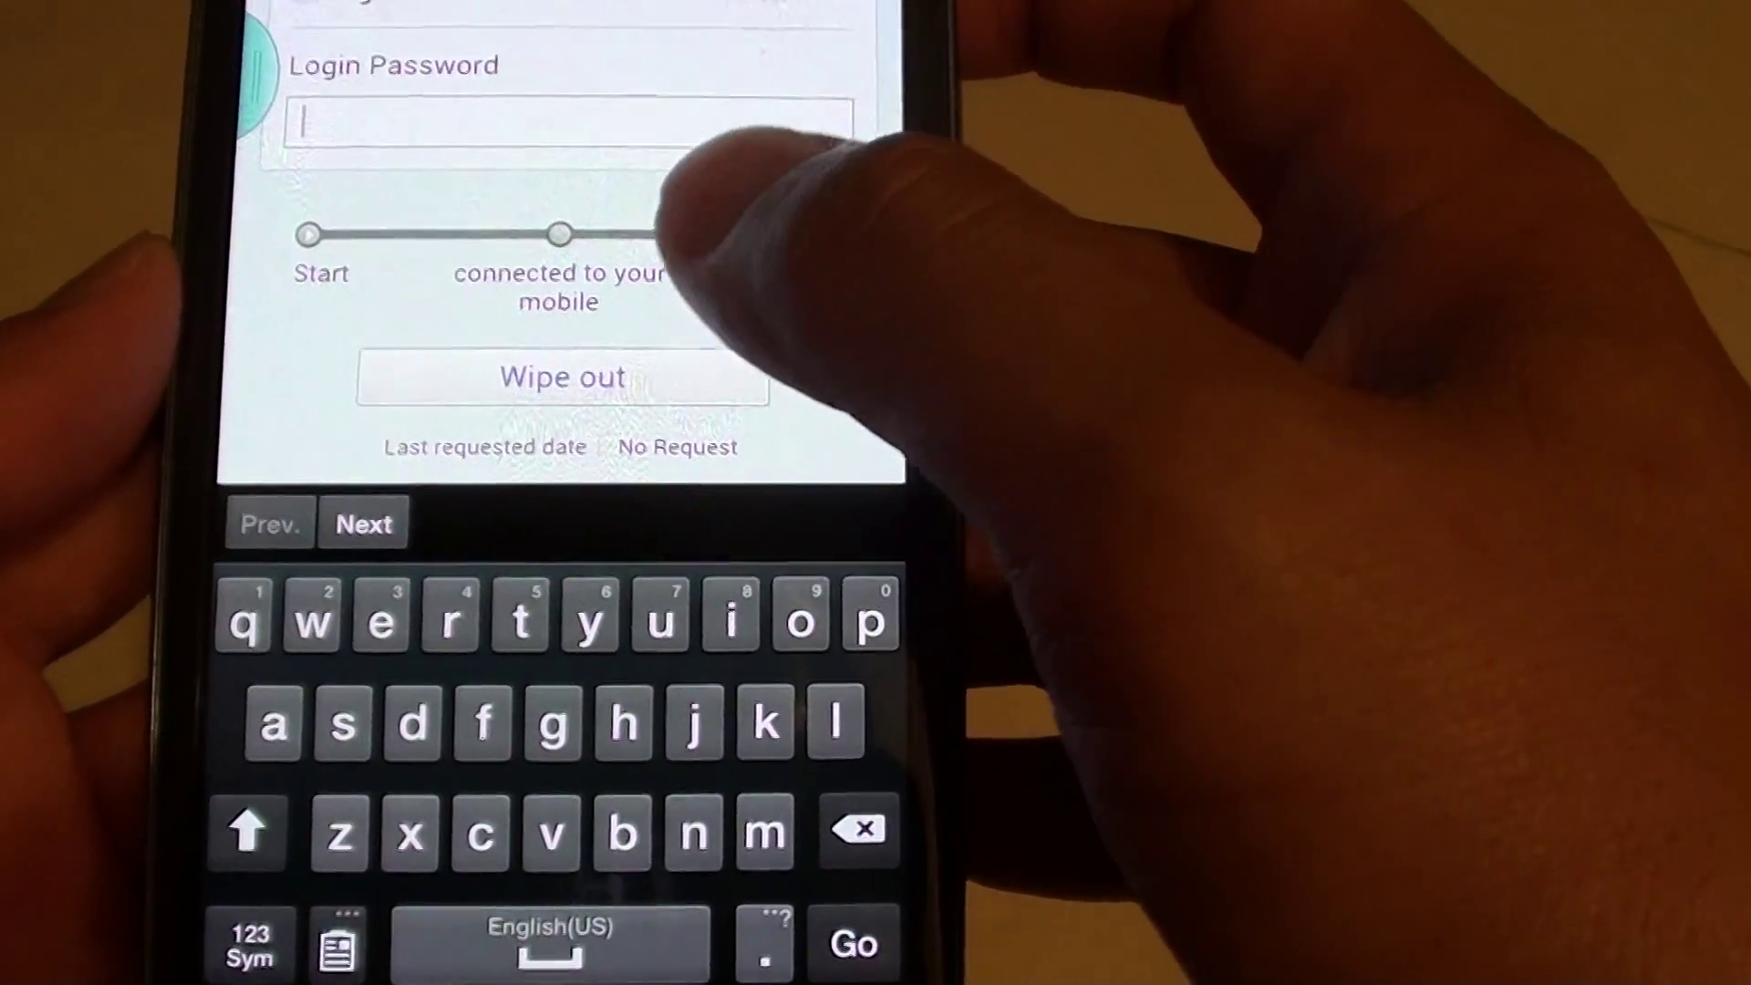
pyautogui.scroll(1, 547, 274)
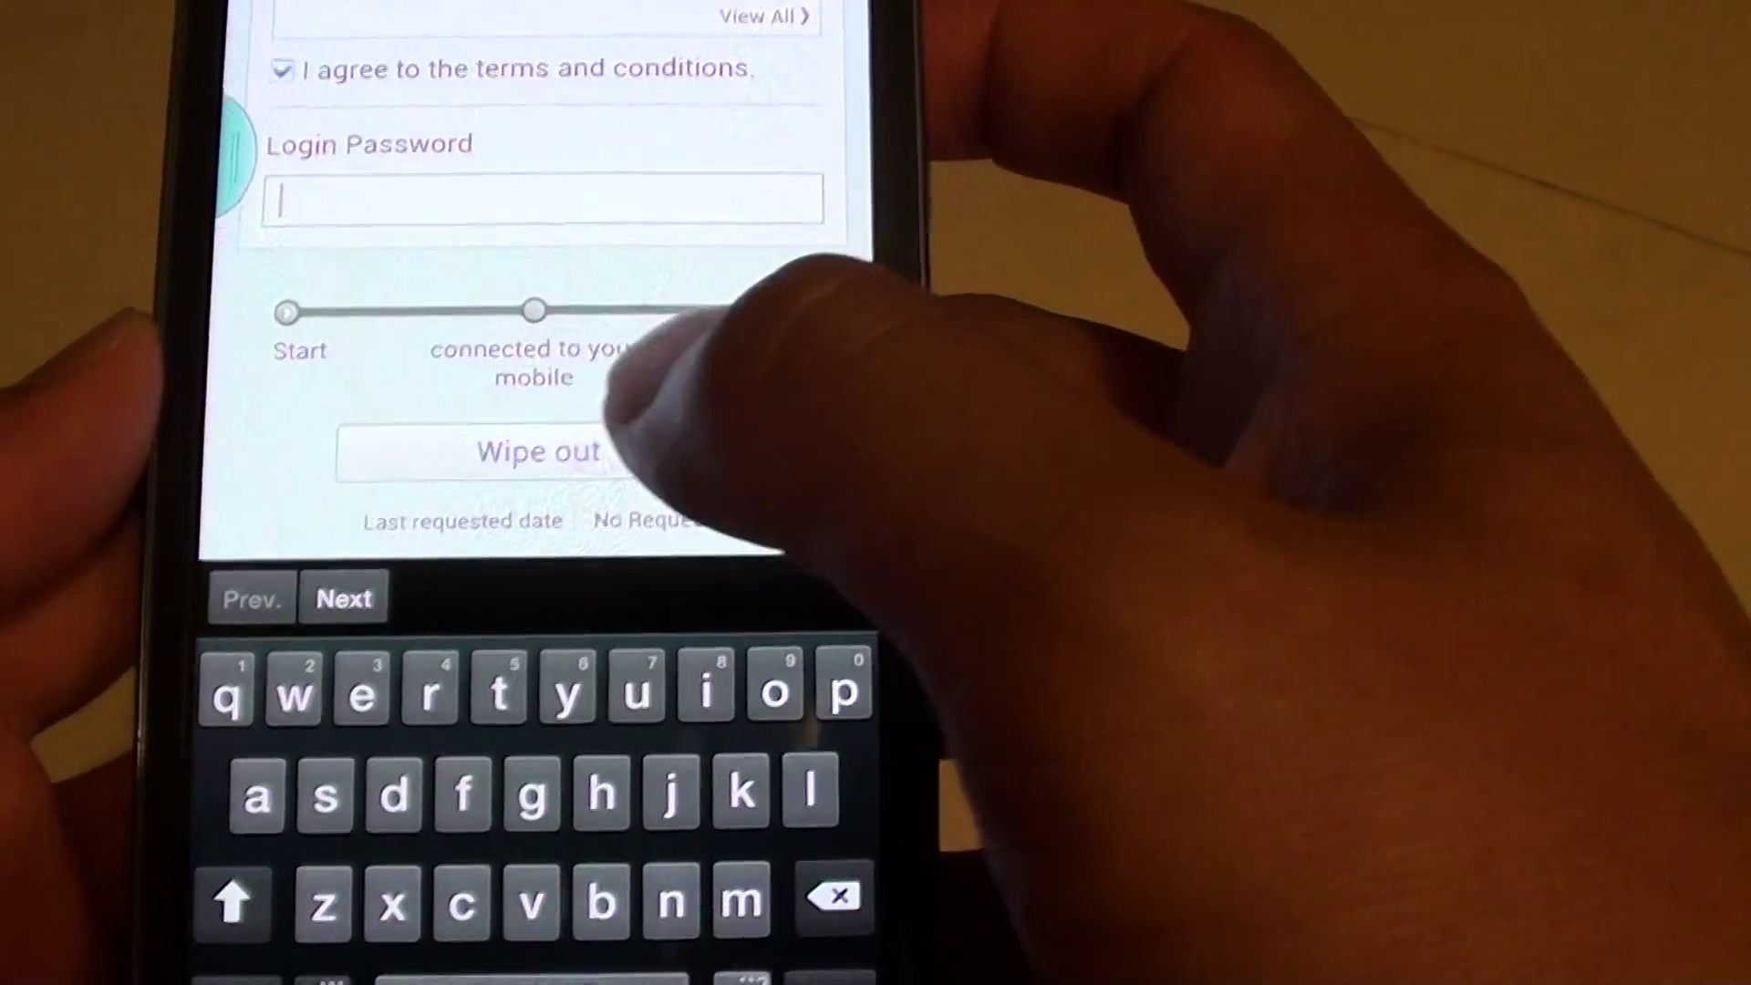